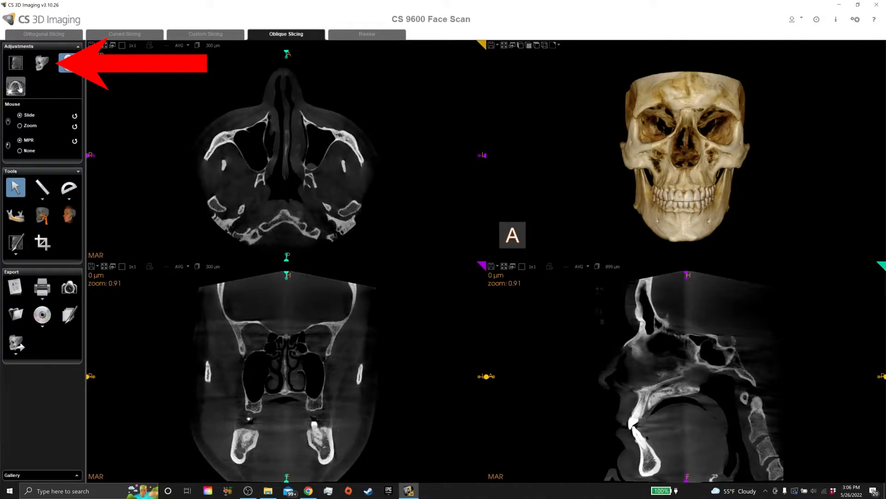
# Look through the 2D and 3D adjustment controls, leaving both sets collapsed.
pyautogui.click(17, 56)
pyautogui.click(16, 61)
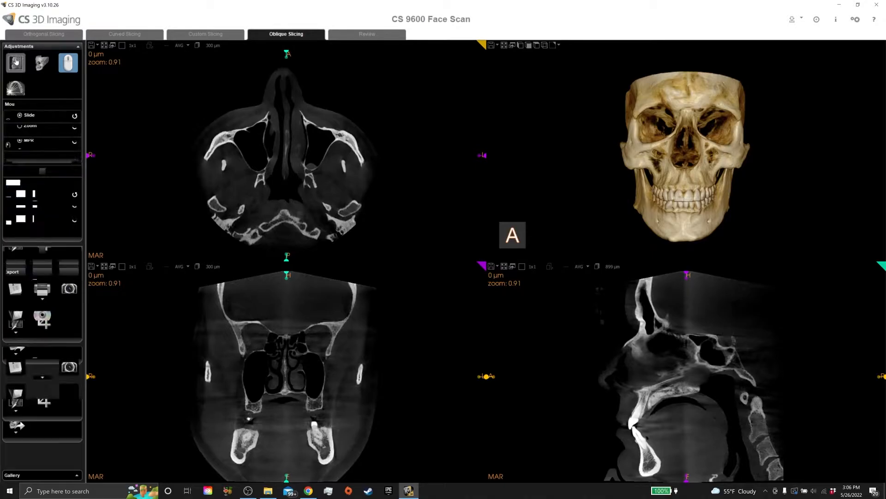
pyautogui.click(16, 62)
pyautogui.click(41, 64)
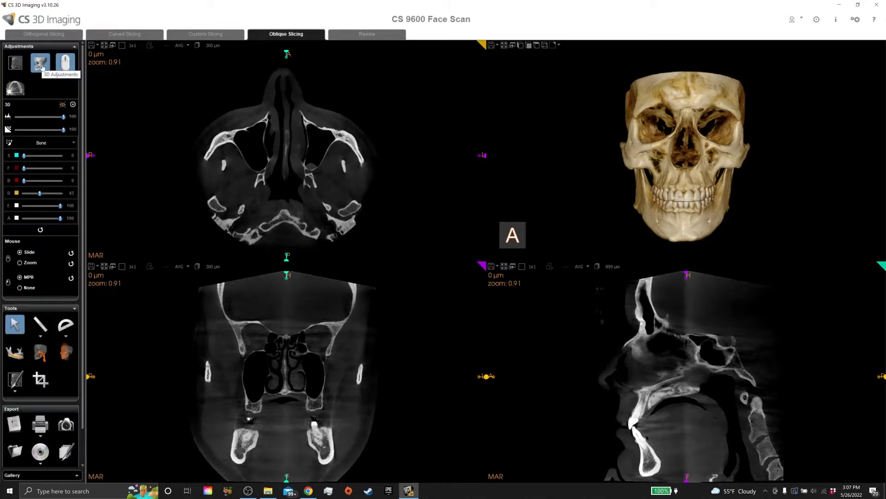
pyautogui.click(40, 65)
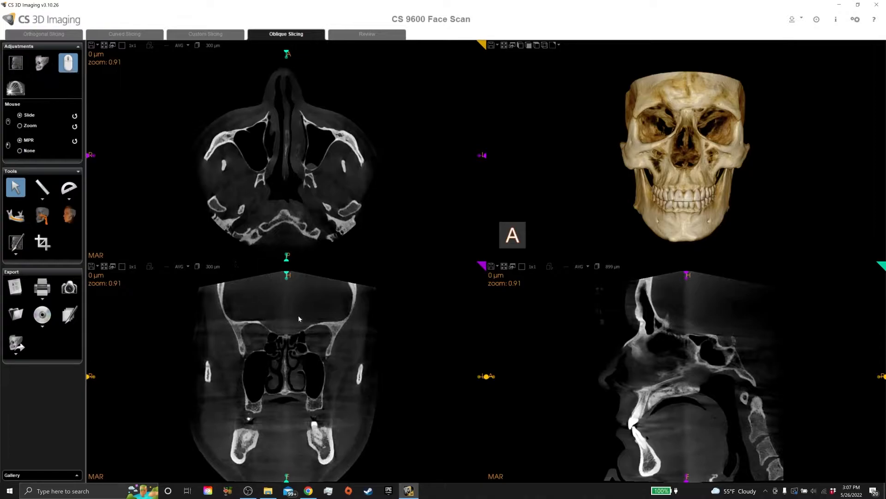
# Set the coronal view's slice thickness to 86.7 mm for an X-ray-like projection of the skull.
pyautogui.moveTo(299, 313)
pyautogui.mouseDown(button='right')
pyautogui.moveTo(300, 332)
pyautogui.moveTo(309, 317)
pyautogui.mouseUp(button='right')
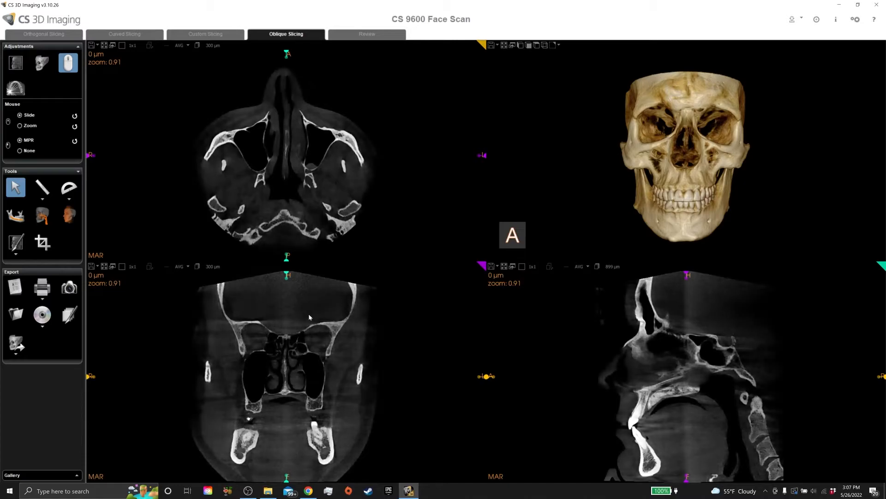
pyautogui.click(210, 266)
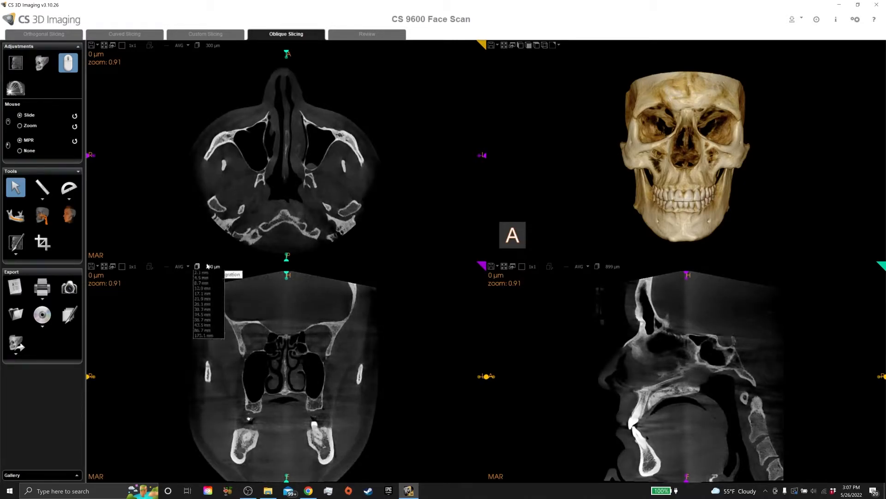
pyautogui.click(203, 347)
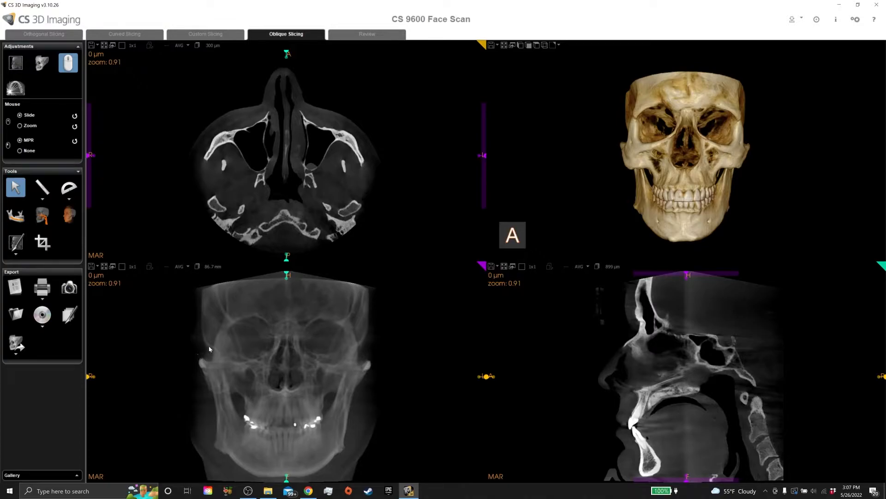
pyautogui.moveTo(287, 257); pyautogui.dragTo(228, 256)
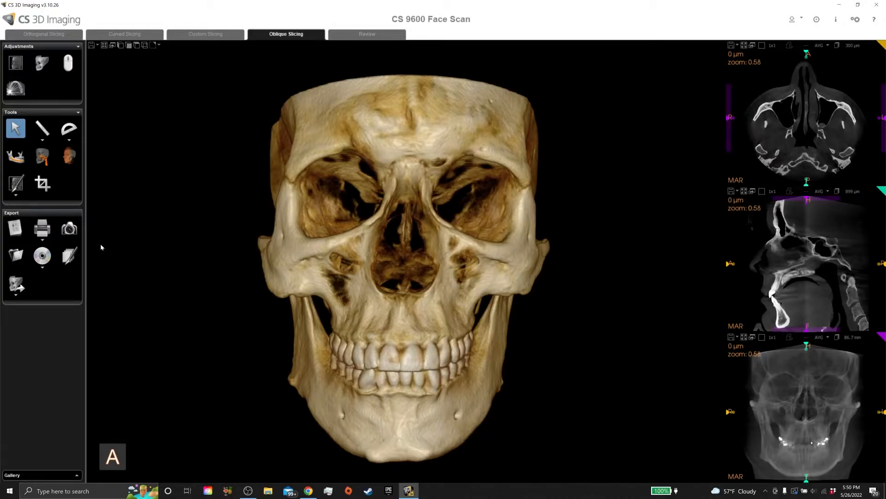
# Adjust the 3D skull rendering with opacity 54, B level 21 and a slightly raised S level.
pyautogui.click(41, 63)
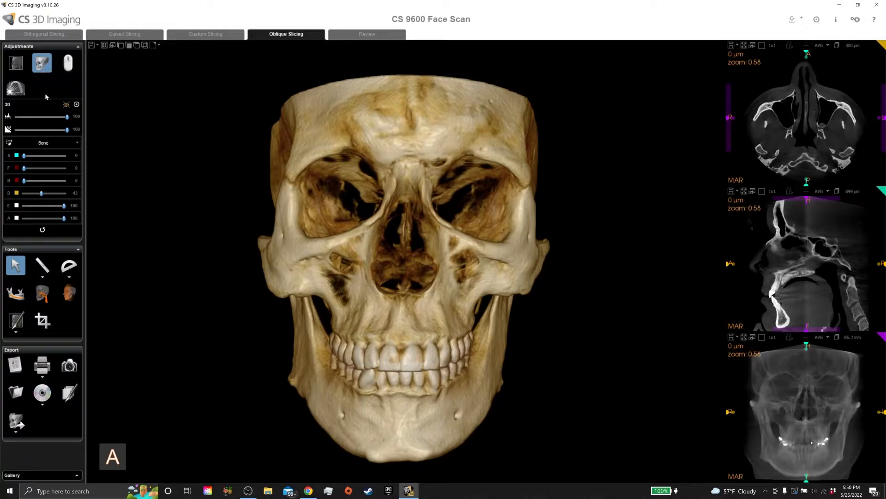
pyautogui.moveTo(68, 129); pyautogui.dragTo(44, 136)
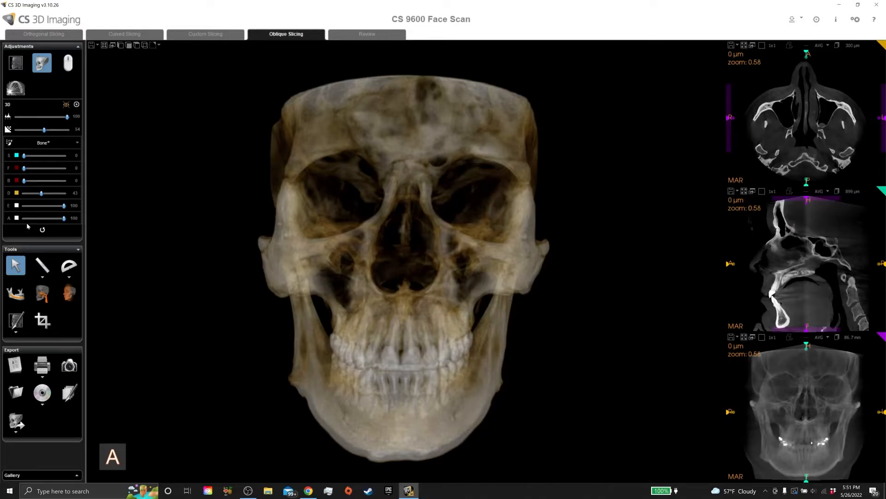
pyautogui.moveTo(25, 157); pyautogui.dragTo(34, 185)
pyautogui.moveTo(418, 261); pyautogui.dragTo(175, 255)
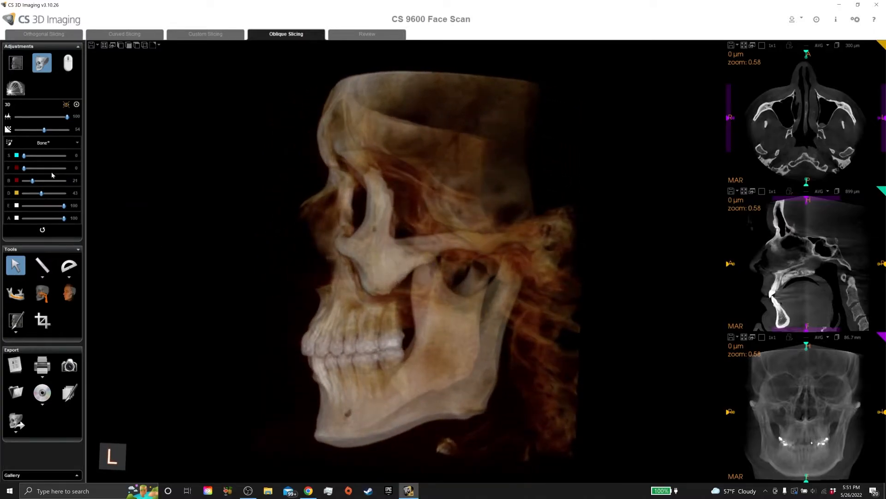
pyautogui.moveTo(24, 156); pyautogui.dragTo(31, 156)
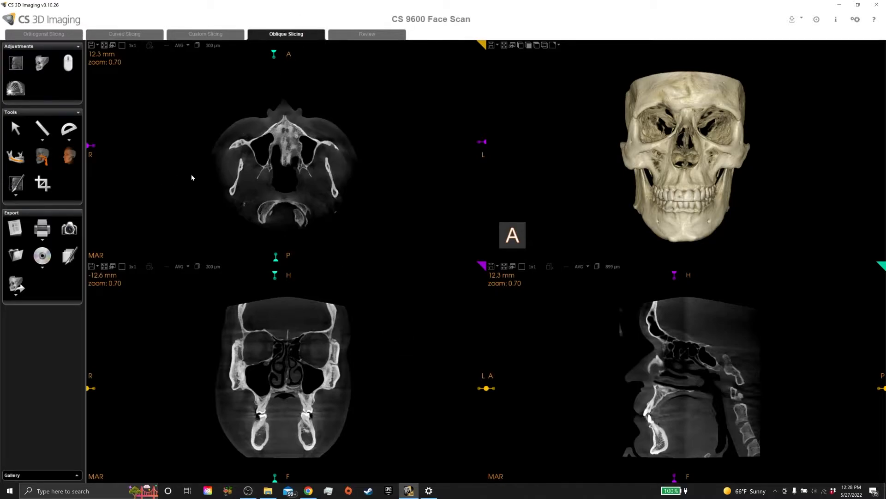
# Crop away the front of the volume in the sagittal view and enlarge the 3D view.
pyautogui.click(42, 184)
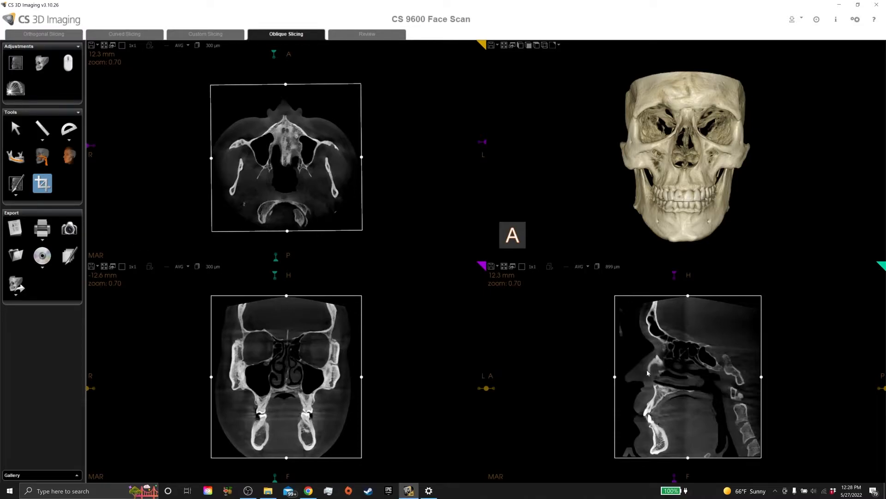
pyautogui.moveTo(616, 376); pyautogui.dragTo(672, 380)
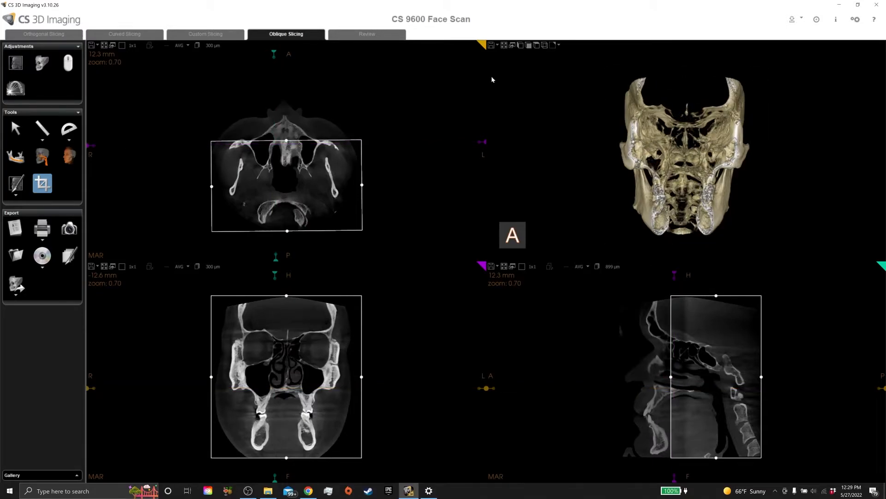
pyautogui.click(504, 46)
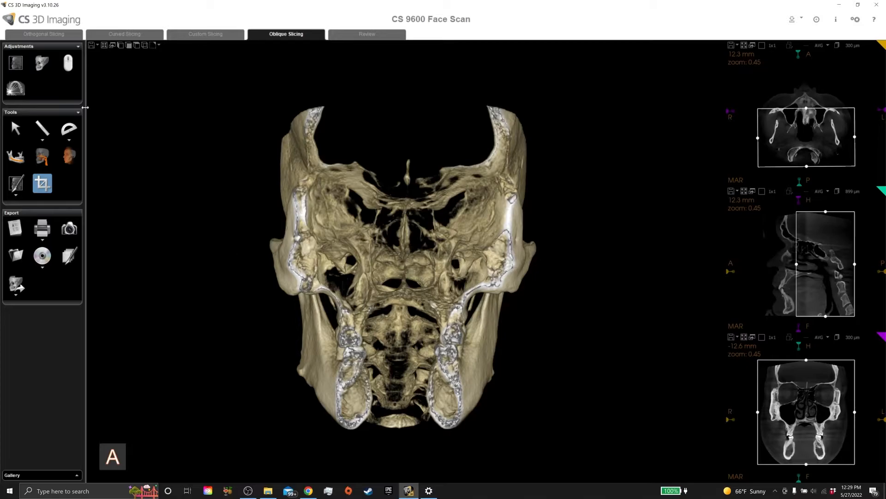
# Apply the Shiny Bone palette to the cropped 3D volume and set its F level to 42.
pyautogui.click(42, 63)
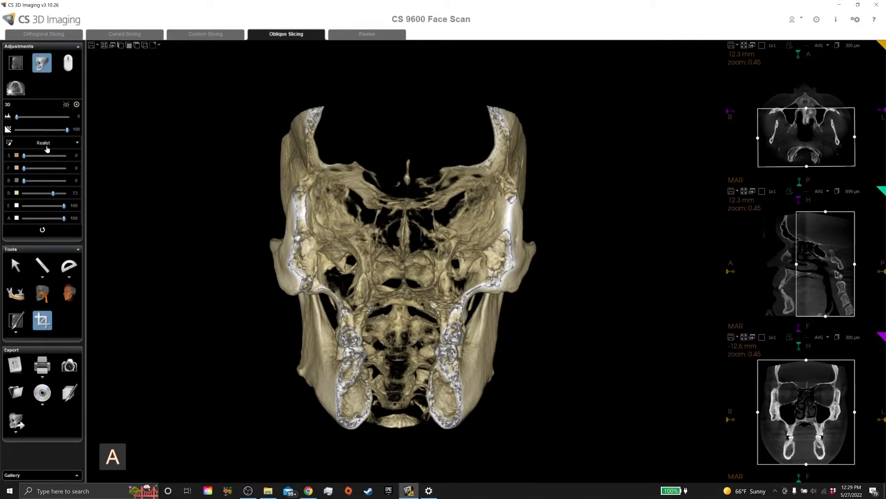
pyautogui.click(45, 144)
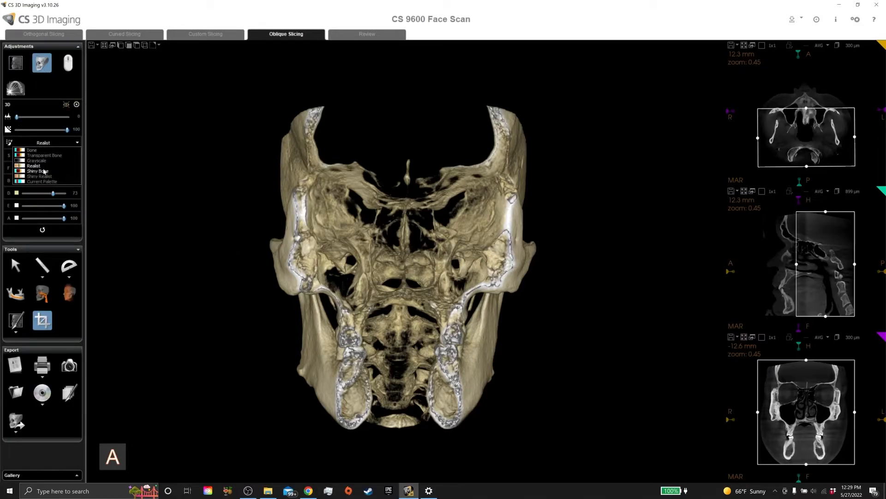
pyautogui.click(44, 172)
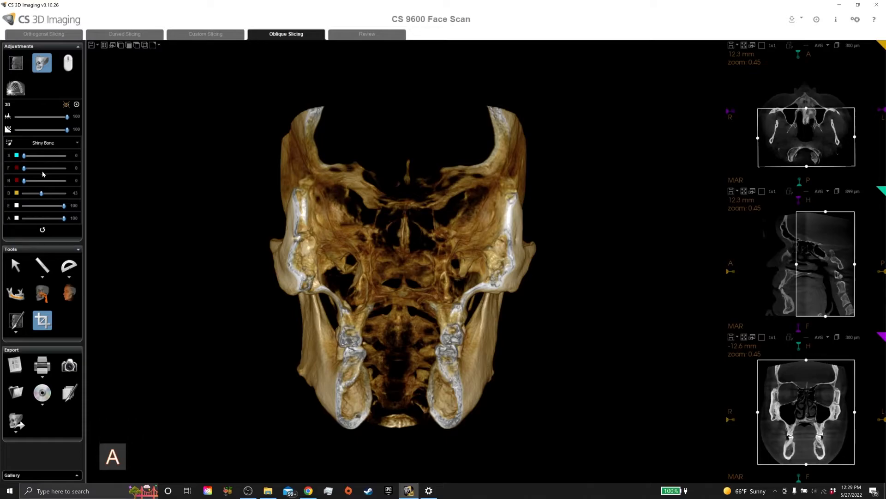
pyautogui.moveTo(24, 168); pyautogui.dragTo(42, 169)
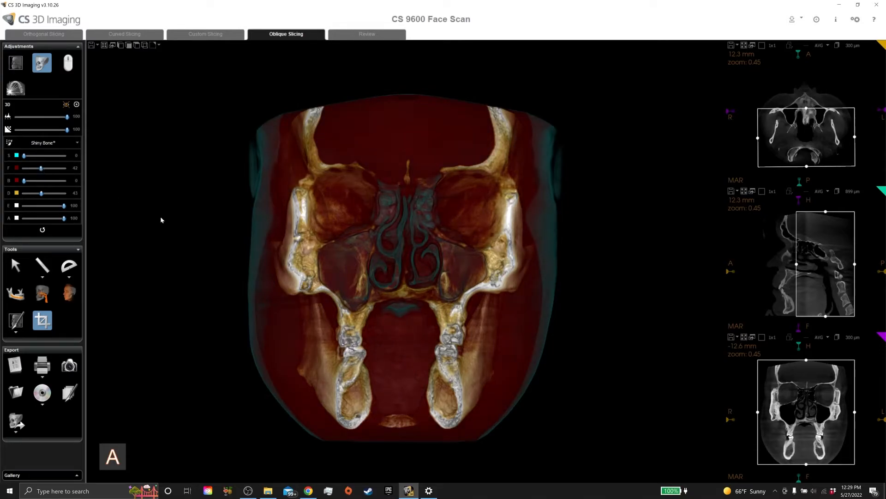
# Raise the F level of the 3D rendering to 100 while inspecting the nasal cavity and sinuses.
pyautogui.scroll(5, 408, 279)
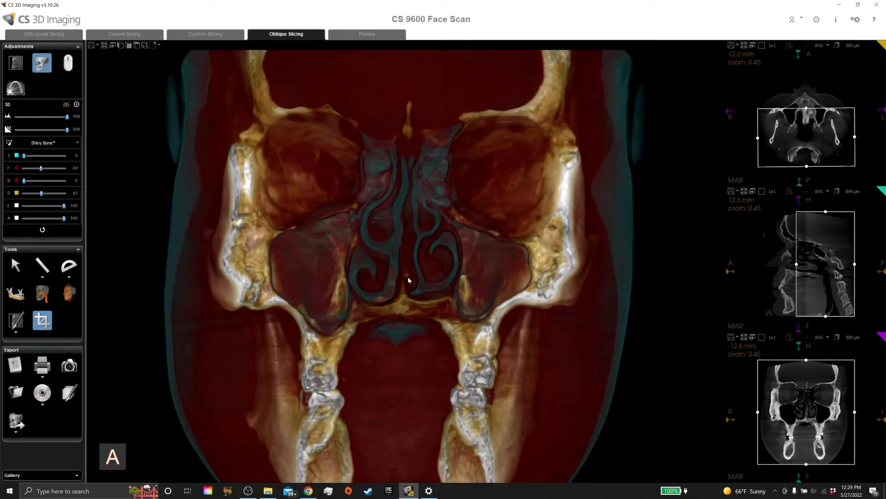
pyautogui.moveTo(376, 273); pyautogui.dragTo(370, 286)
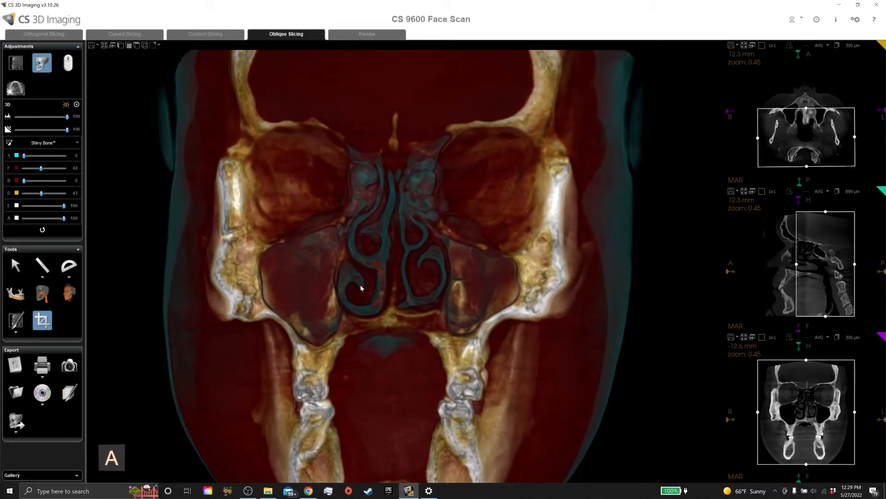
pyautogui.moveTo(365, 287)
pyautogui.mouseDown()
pyautogui.moveTo(392, 275)
pyautogui.moveTo(373, 269)
pyautogui.moveTo(364, 278)
pyautogui.mouseUp()
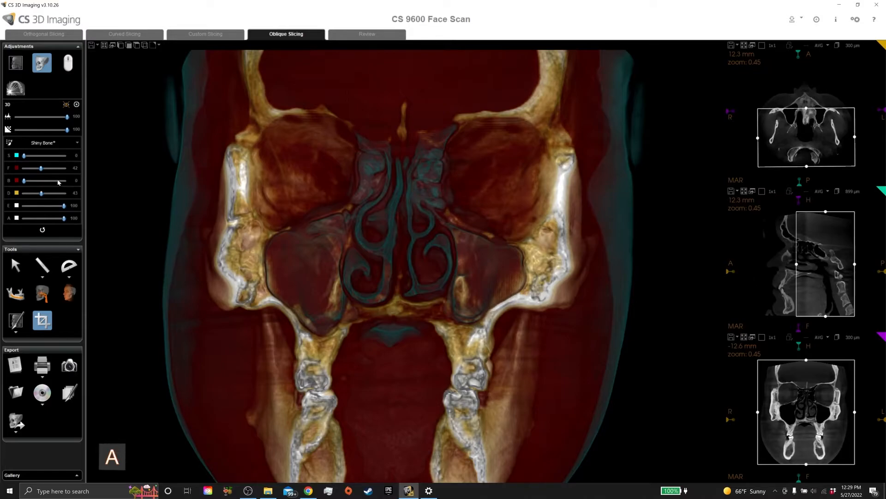
pyautogui.moveTo(41, 168); pyautogui.dragTo(76, 178)
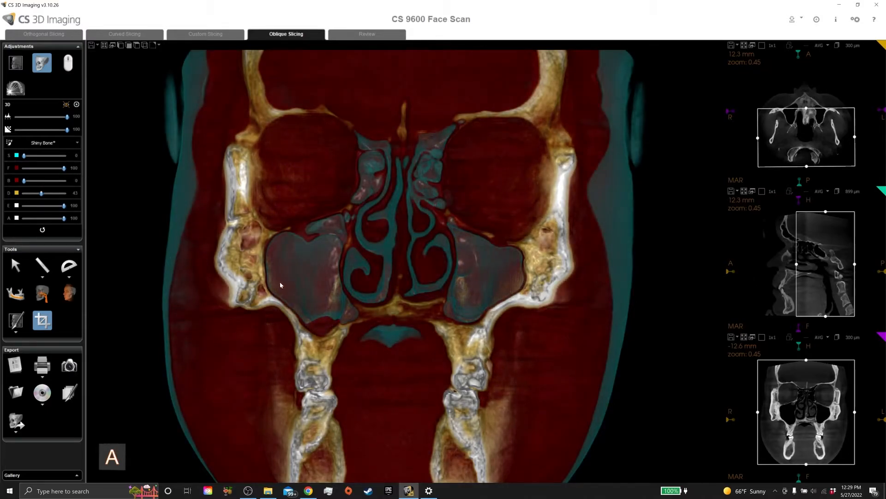
pyautogui.moveTo(333, 250); pyautogui.dragTo(407, 282)
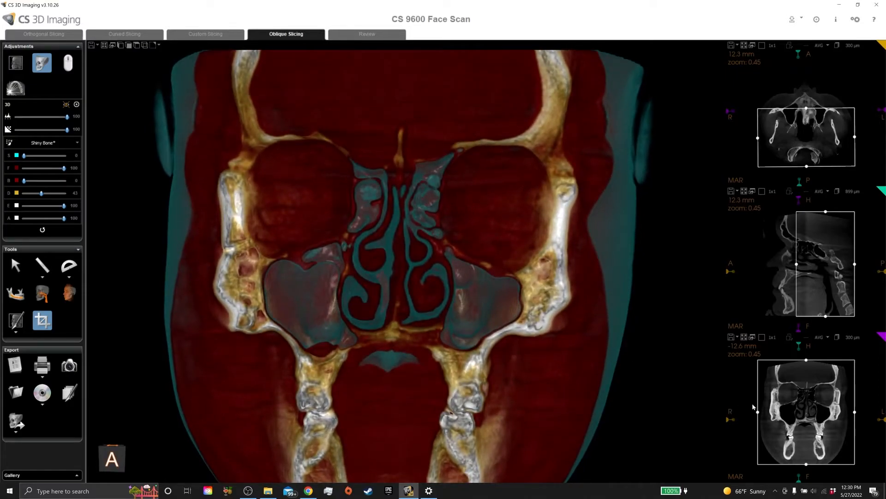
# Move the crop's front edge slightly forward in the sagittal view and capture a camera snapshot of the 3D view.
pyautogui.click(797, 266)
pyautogui.moveTo(797, 266); pyautogui.dragTo(797, 266)
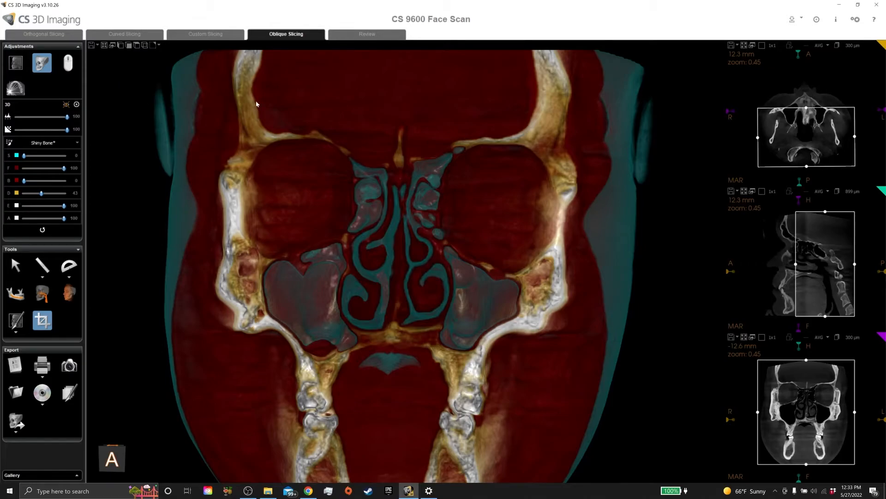
pyautogui.click(97, 46)
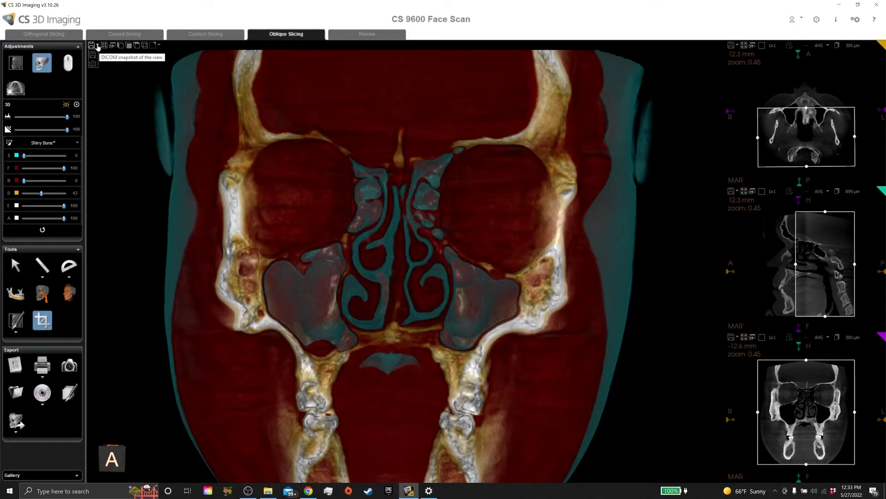
pyautogui.click(94, 63)
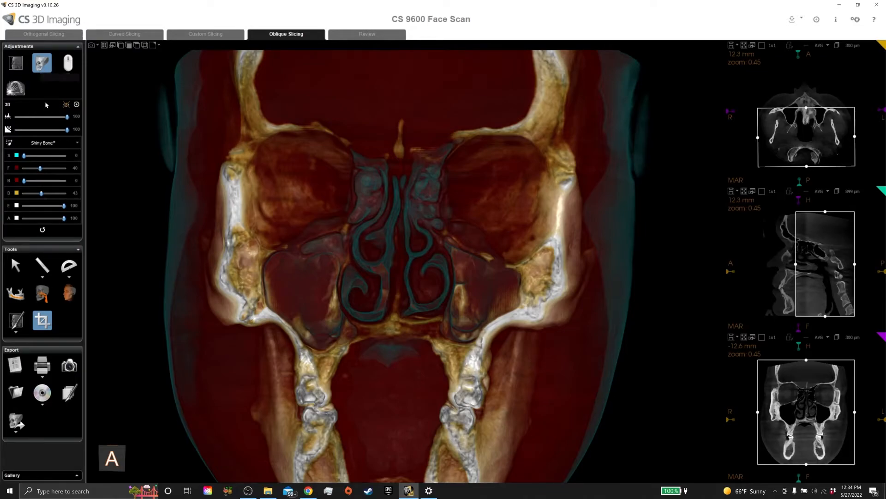
# Save the current rendering settings as a new favorite color palette named "Sinus Contrast" in the palette library.
pyautogui.click(77, 106)
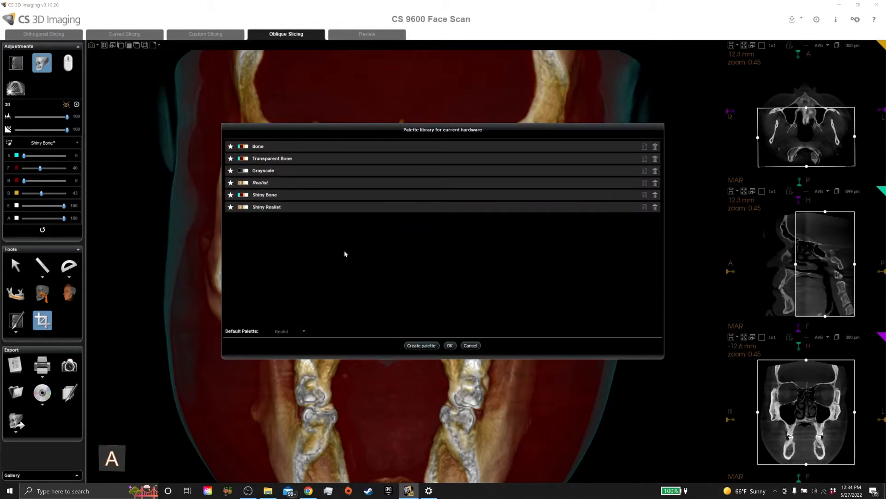
pyautogui.click(421, 345)
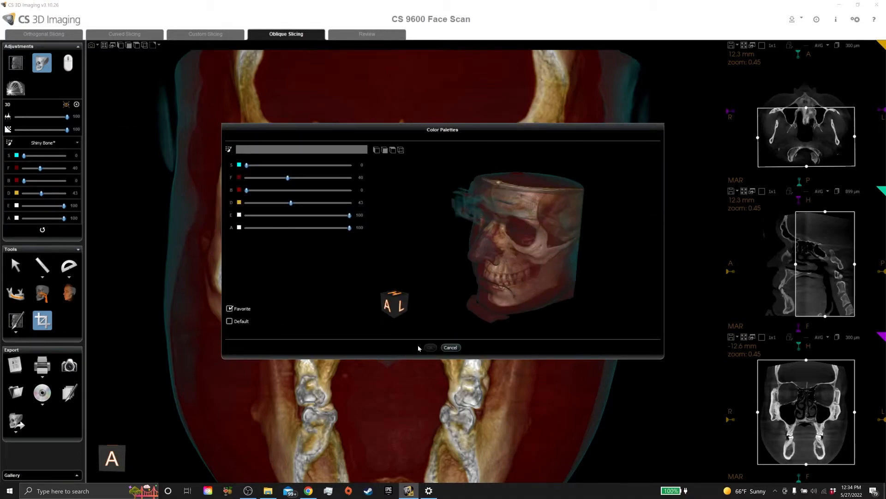
pyautogui.click(254, 151)
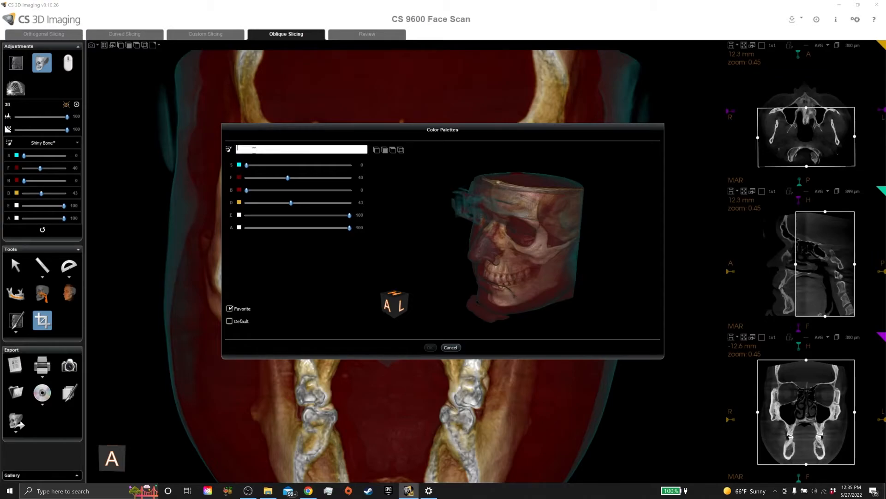
pyautogui.write('Sinus Contrast')
pyautogui.press('Return')
pyautogui.click(429, 347)
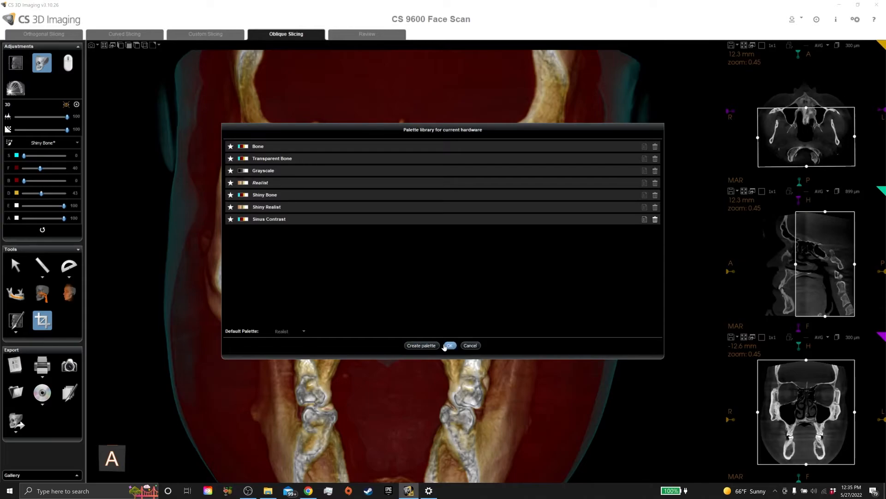
pyautogui.click(450, 345)
pyautogui.click(27, 142)
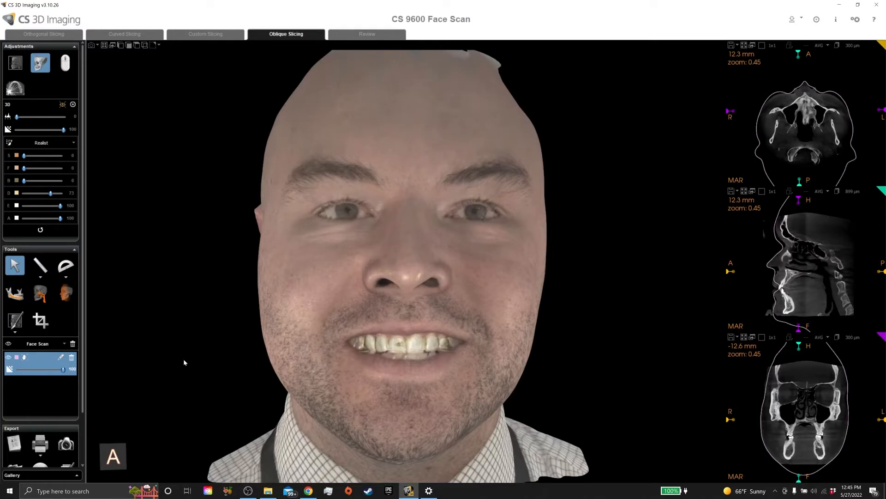
# Lower the face scan's opacity to 25 and inspect the skull beneath it from both sides.
pyautogui.moveTo(184, 359); pyautogui.dragTo(257, 356)
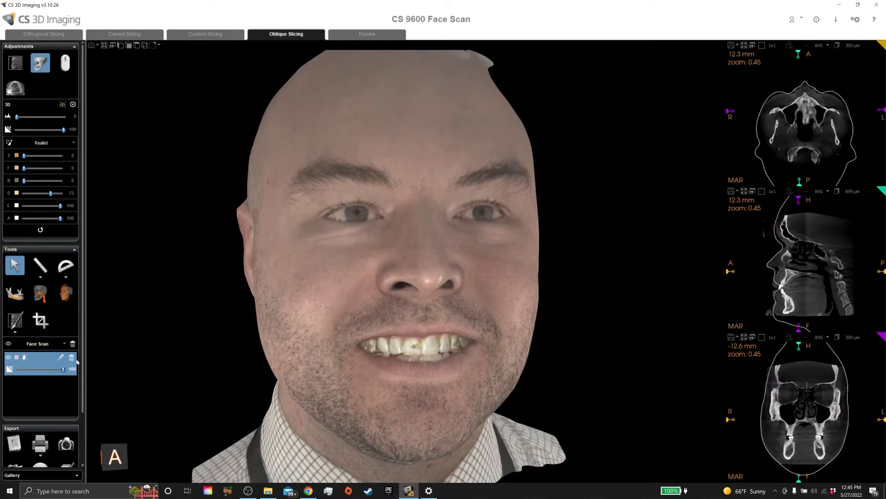
pyautogui.moveTo(63, 369); pyautogui.dragTo(30, 373)
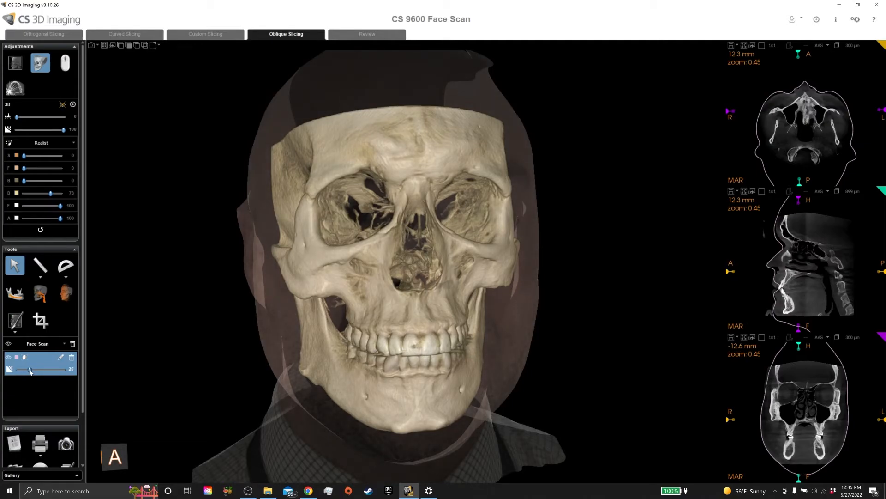
pyautogui.moveTo(415, 349); pyautogui.dragTo(355, 349)
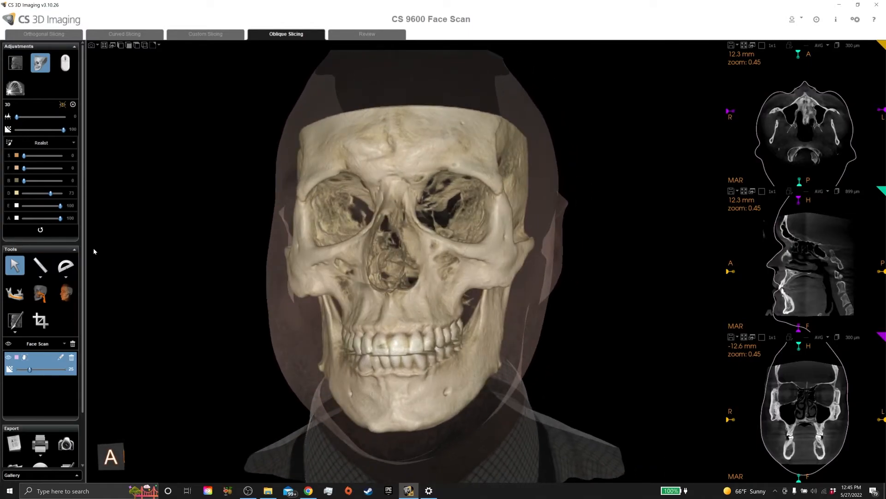
# Apply the "Sinus Contrast" palette to the 3D rendering and turn the skull to face the front.
pyautogui.click(39, 144)
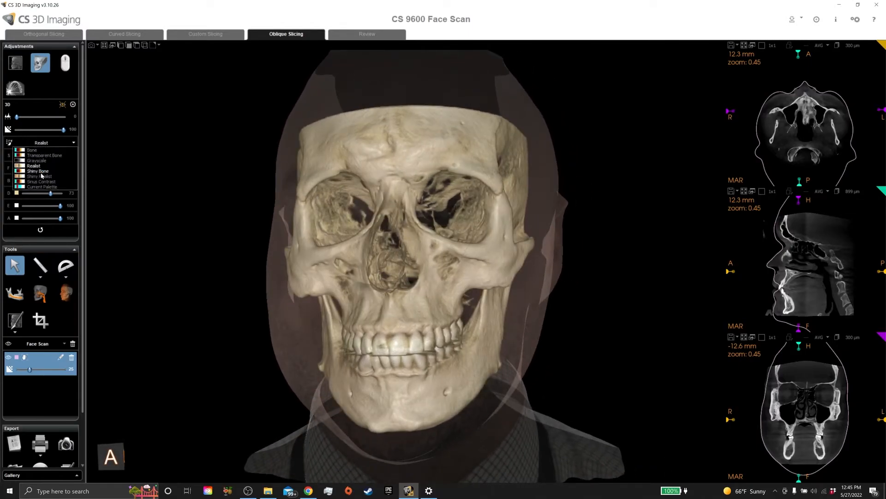
pyautogui.click(46, 185)
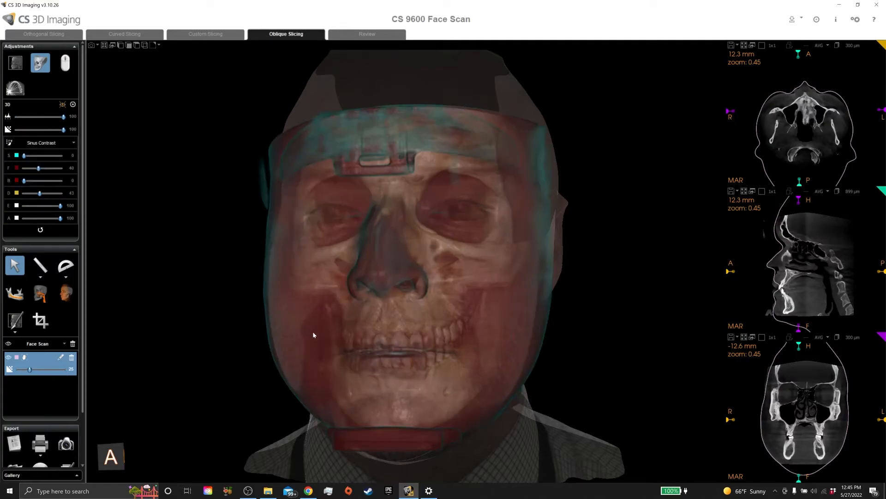
pyautogui.moveTo(316, 332); pyautogui.dragTo(415, 340)
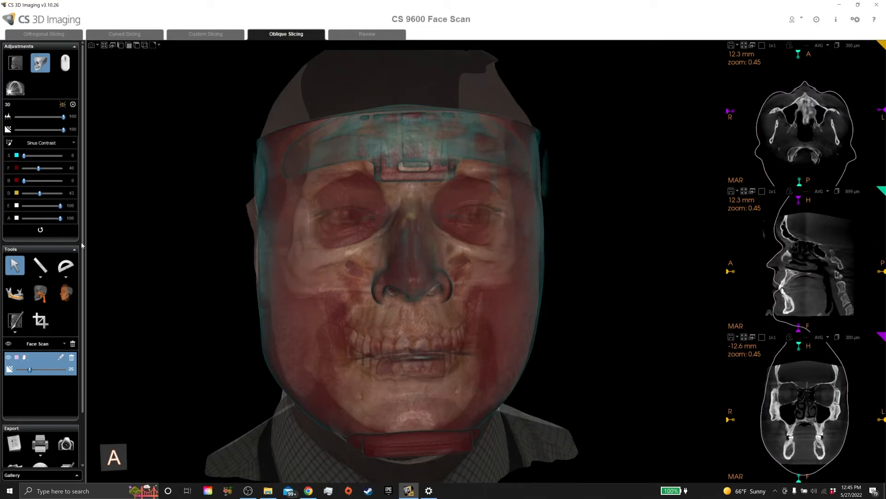
# Crop the volume's front back to the nasal cavity and sinuses in the sagittal view, and fine-tune the cut slightly forward.
pyautogui.click(46, 318)
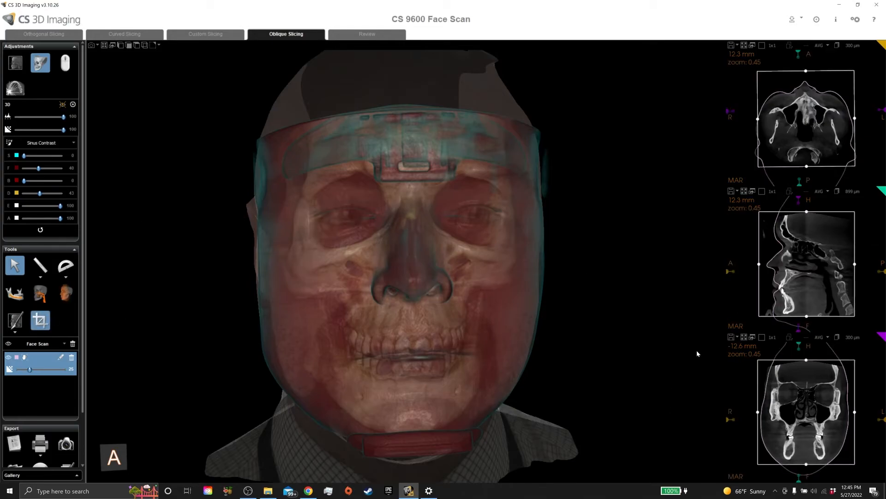
pyautogui.moveTo(759, 272); pyautogui.dragTo(803, 270)
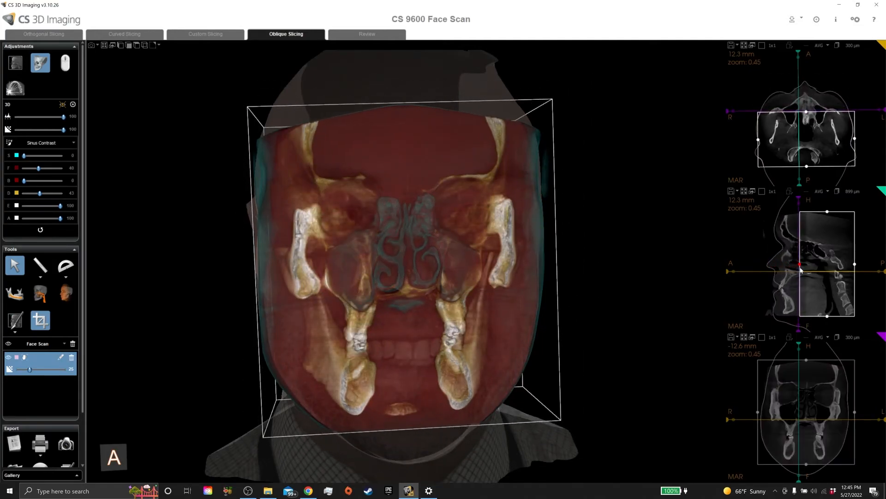
pyautogui.moveTo(525, 317); pyautogui.dragTo(481, 320)
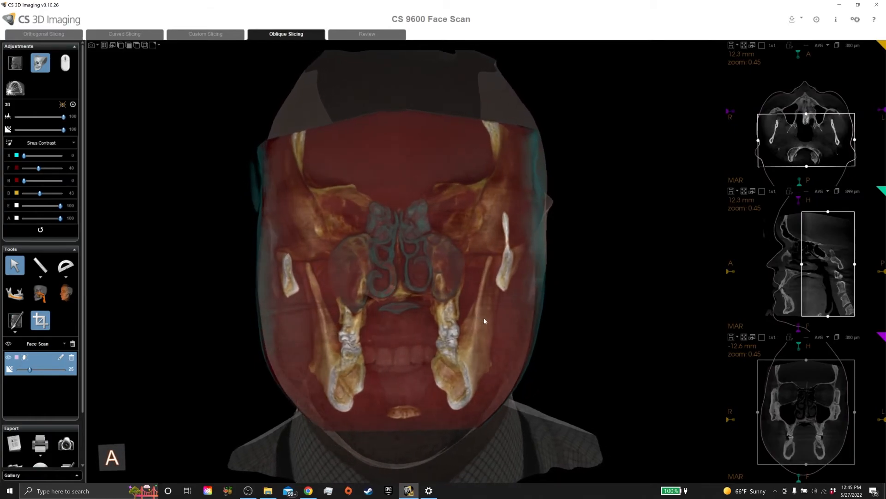
pyautogui.moveTo(803, 263); pyautogui.dragTo(795, 266)
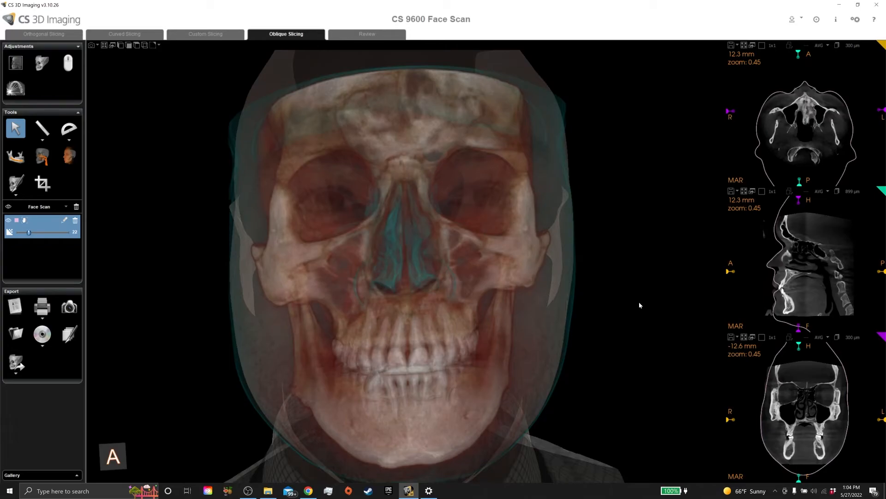
# Show both dental arch models over the CBCT skull and inspect their alignment with the teeth from several angles.
pyautogui.moveTo(520, 292)
pyautogui.mouseDown()
pyautogui.moveTo(392, 297)
pyautogui.moveTo(533, 298)
pyautogui.mouseUp()
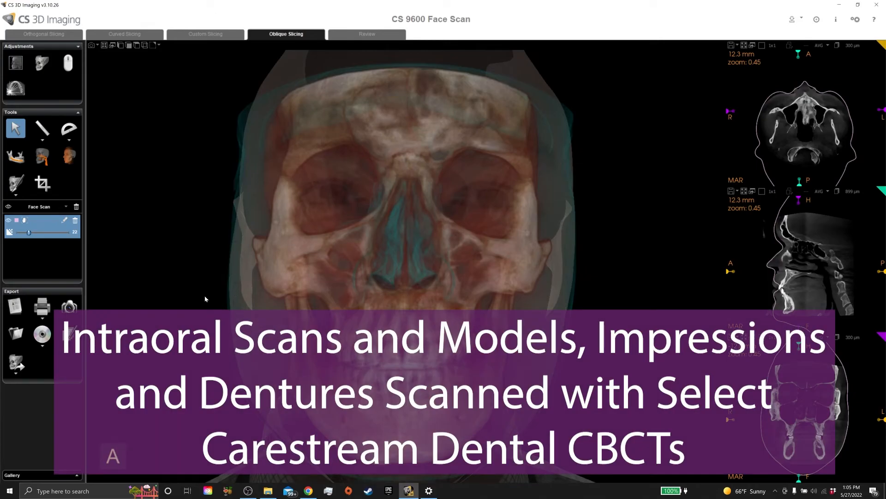
pyautogui.moveTo(172, 289); pyautogui.dragTo(237, 302)
pyautogui.click(35, 212)
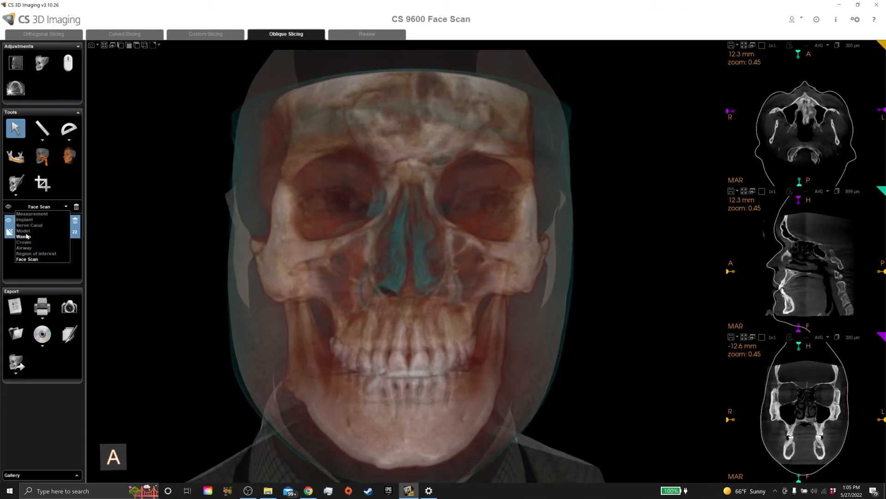
pyautogui.click(23, 231)
pyautogui.click(9, 233)
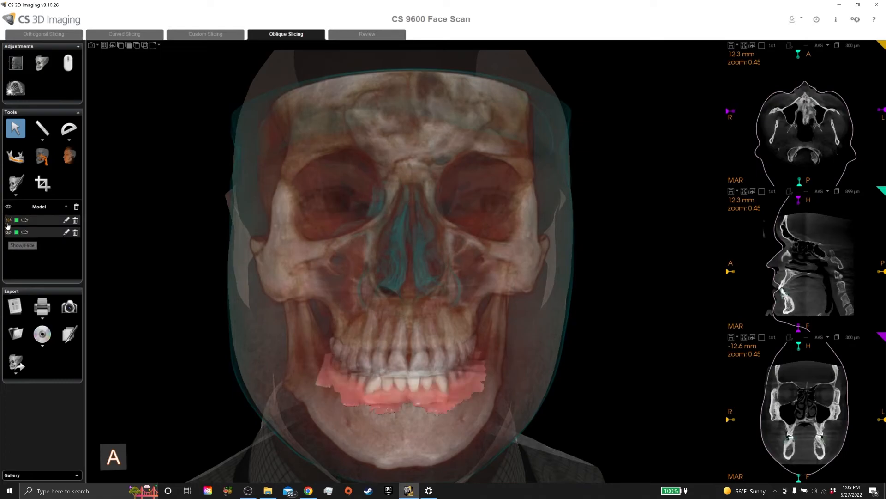
pyautogui.click(8, 220)
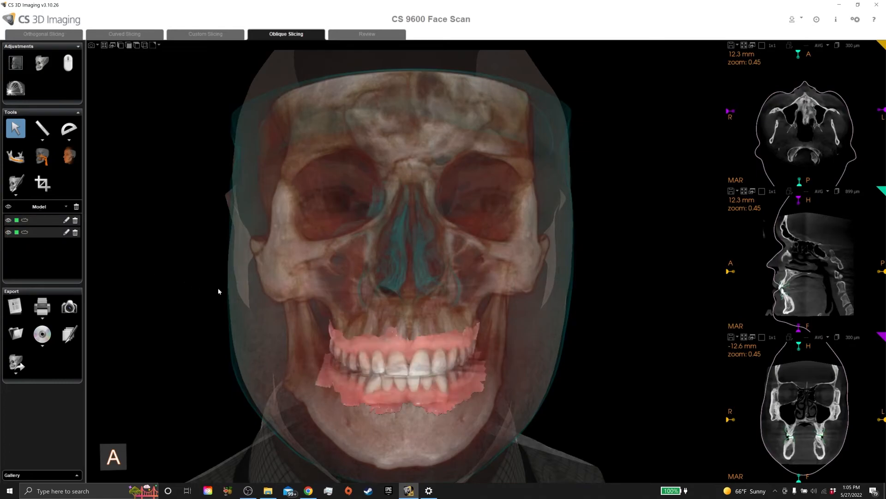
pyautogui.moveTo(283, 297); pyautogui.dragTo(287, 286)
pyautogui.moveTo(288, 284); pyautogui.dragTo(221, 303)
pyautogui.moveTo(465, 325); pyautogui.dragTo(513, 312)
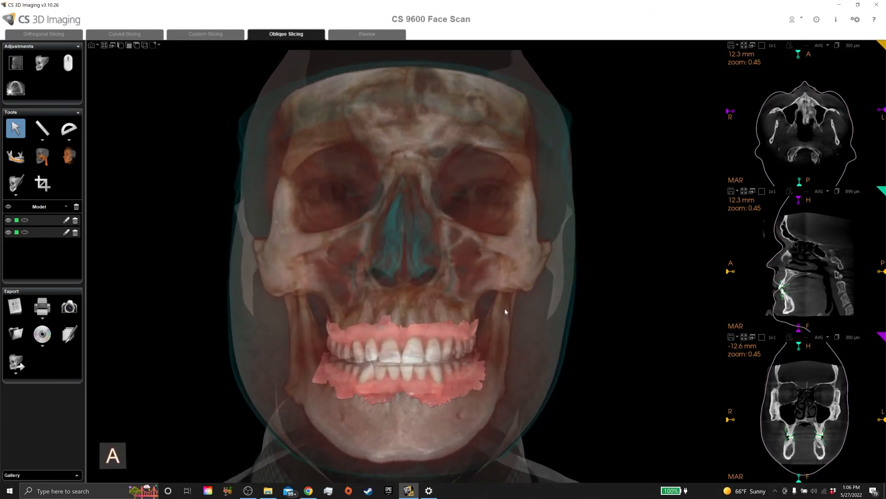
pyautogui.moveTo(436, 277)
pyautogui.mouseDown()
pyautogui.moveTo(452, 291)
pyautogui.moveTo(451, 270)
pyautogui.moveTo(456, 300)
pyautogui.moveTo(434, 283)
pyautogui.moveTo(288, 283)
pyautogui.moveTo(447, 290)
pyautogui.moveTo(415, 279)
pyautogui.moveTo(370, 293)
pyautogui.moveTo(329, 290)
pyautogui.moveTo(482, 299)
pyautogui.moveTo(564, 293)
pyautogui.moveTo(422, 293)
pyautogui.moveTo(423, 284)
pyautogui.moveTo(450, 280)
pyautogui.mouseUp()
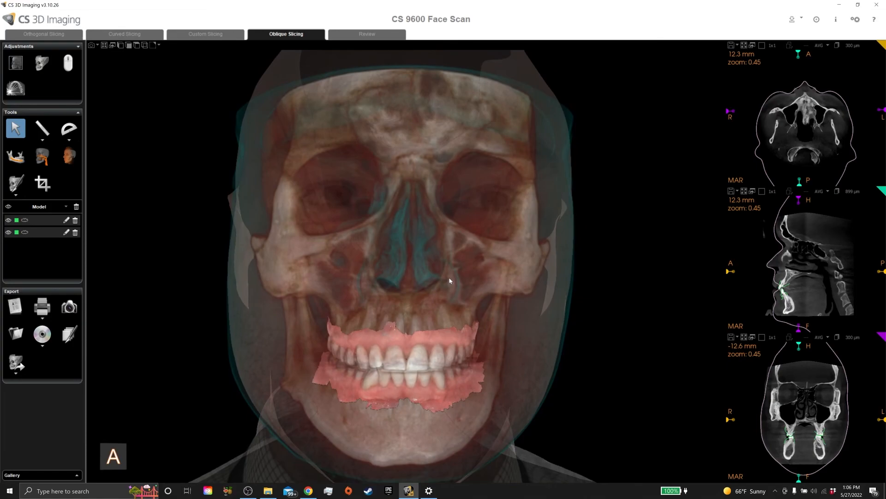